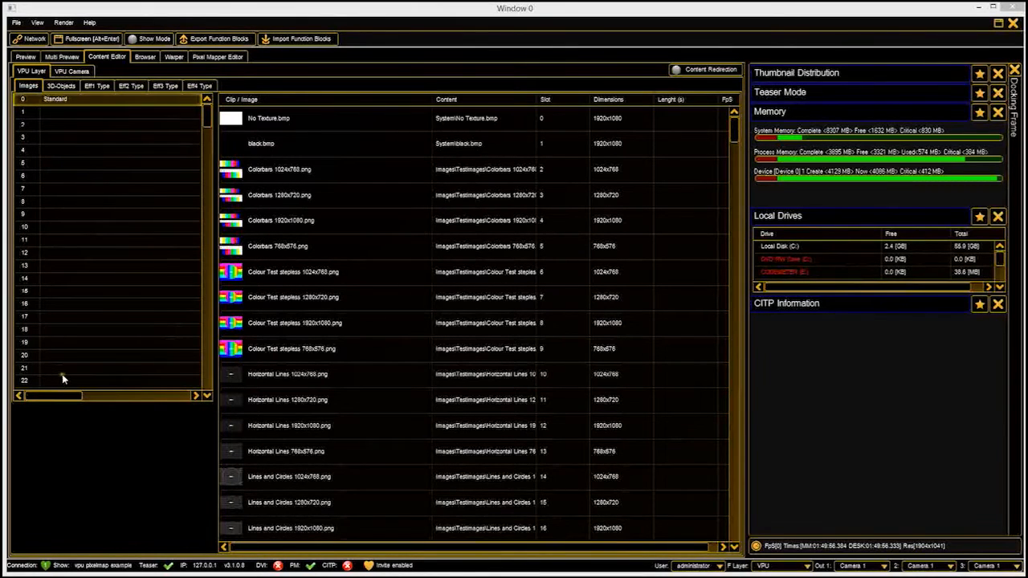
mouse_move(206, 114)
left_mouse_down()
mouse_move(213, 386)
mouse_move(206, 112)
left_mouse_up()
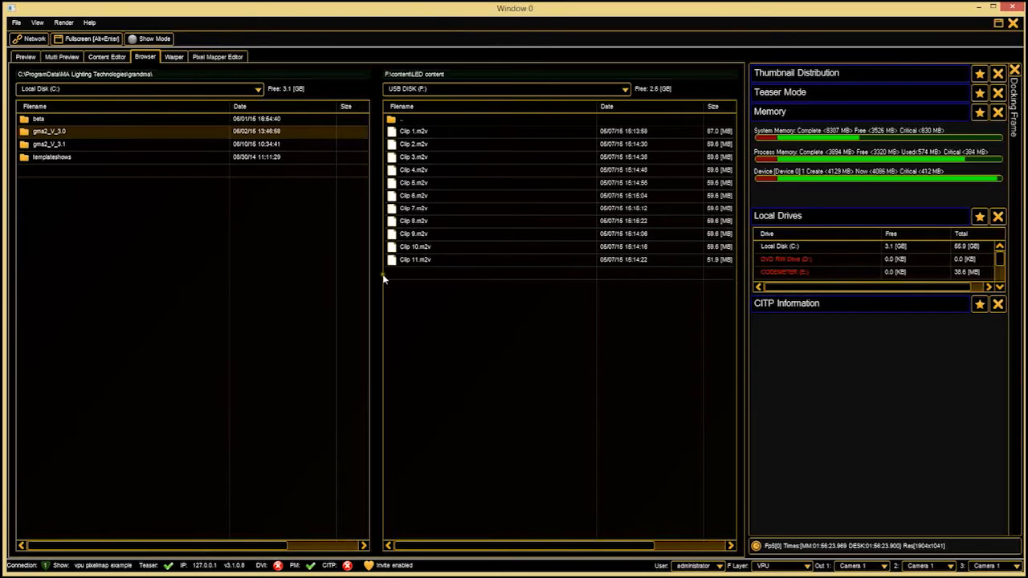
Create a new folder named "Content test" in the grandma directory on Local Disk (C:).
left_click(65, 198)
right_click(73, 171)
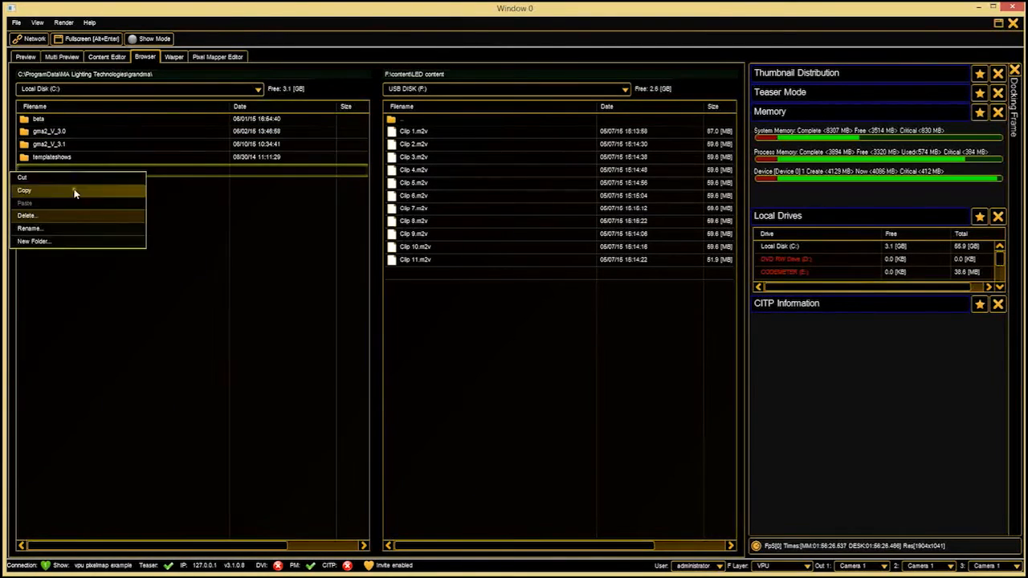
left_click(76, 241)
type("content test")
key("Return")
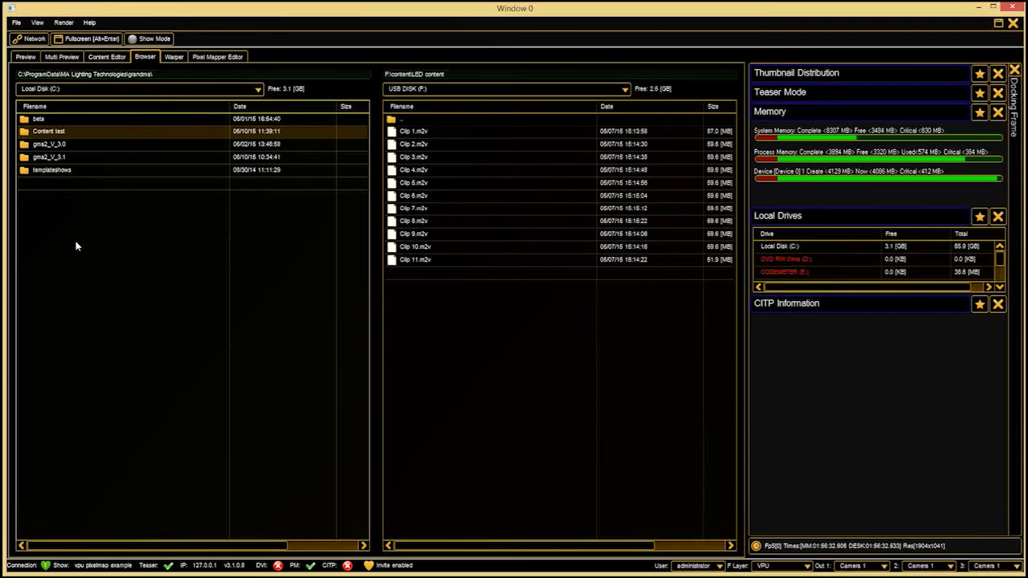
Copy all the .m2v clips from the USB disk's LED content folder into the Content test folder, using the All option.
left_click_drag(497, 291, 53, 137)
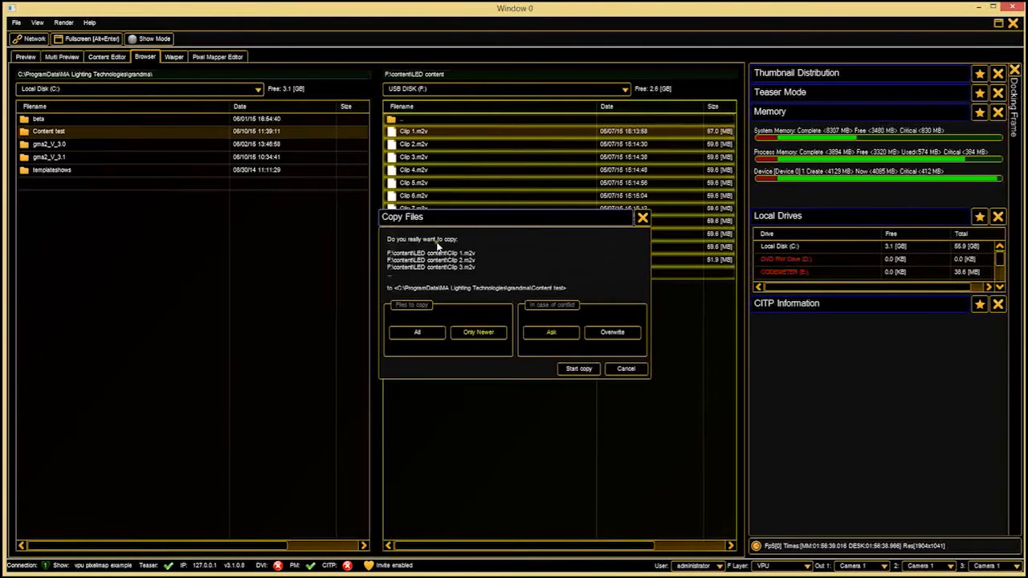
left_click(426, 336)
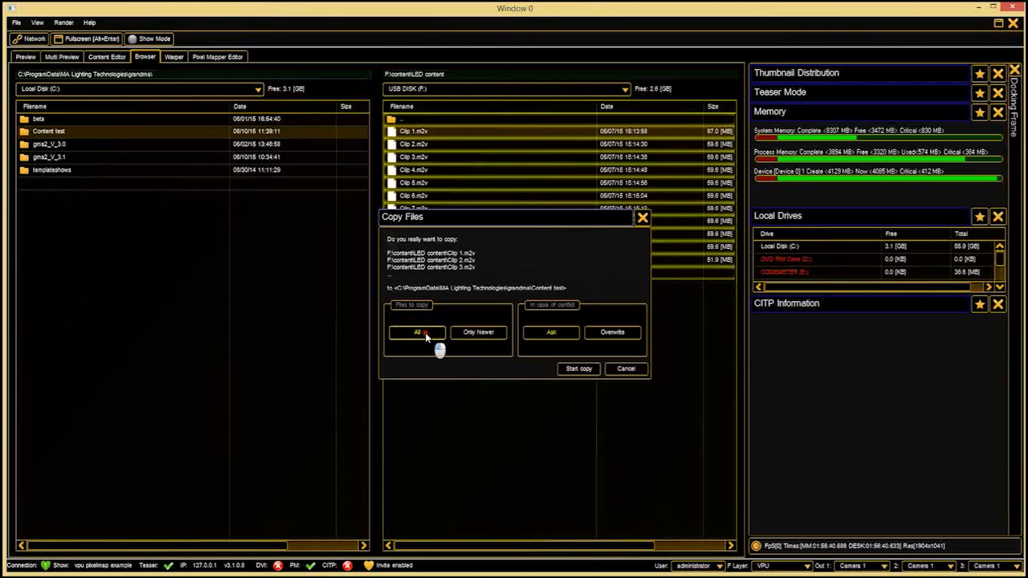
left_click(578, 369)
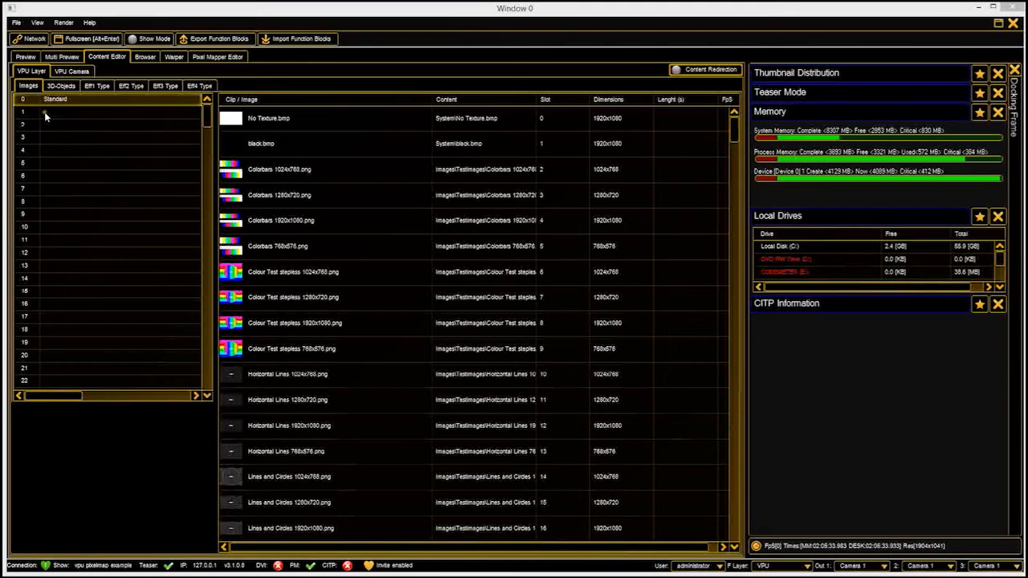
Insert the Content test folder from Local Disk (C:) as a function block from directory at image entry 1.
left_click(45, 111)
right_click(45, 112)
left_click(46, 118)
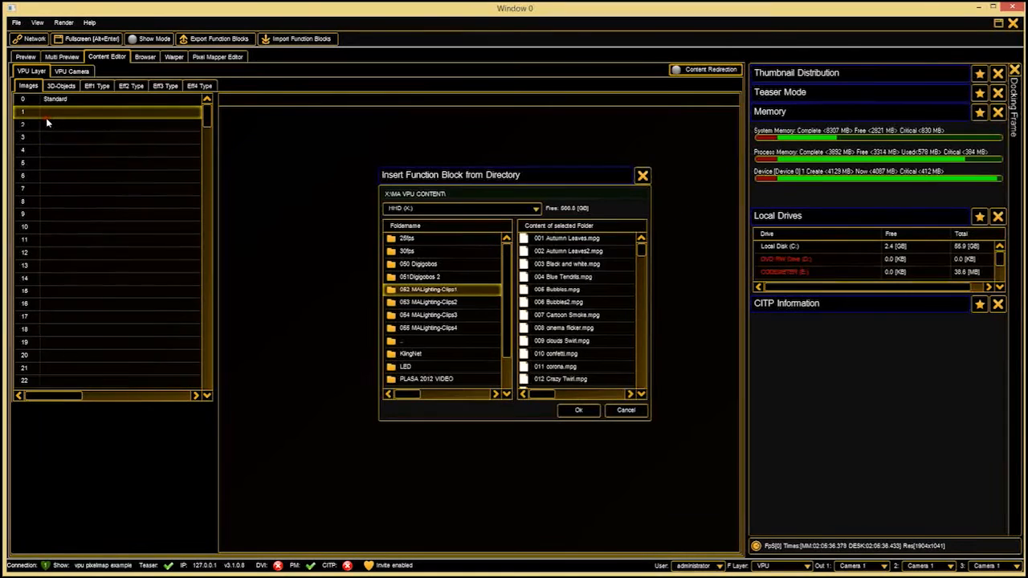
left_click(457, 210)
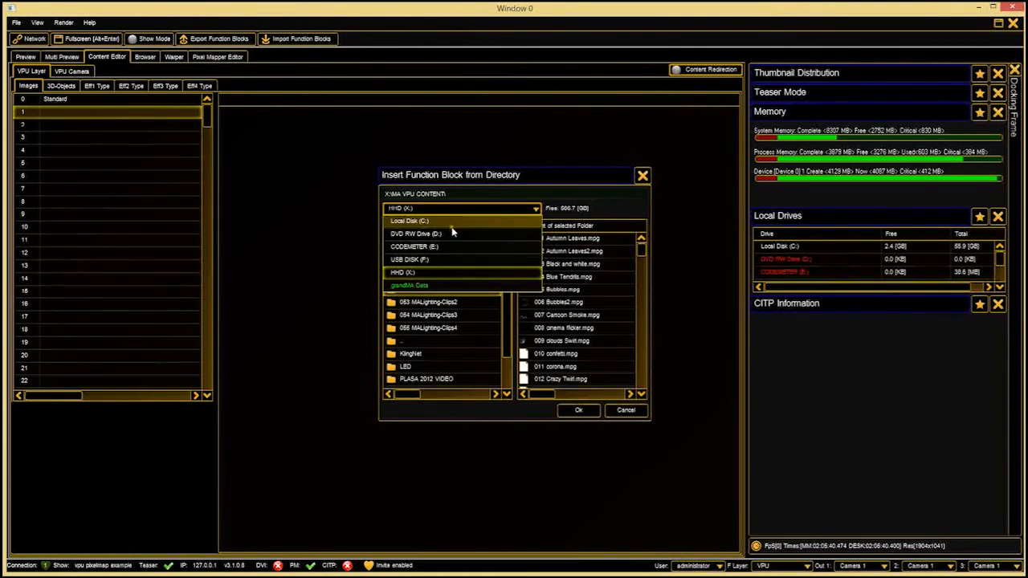
left_click(454, 225)
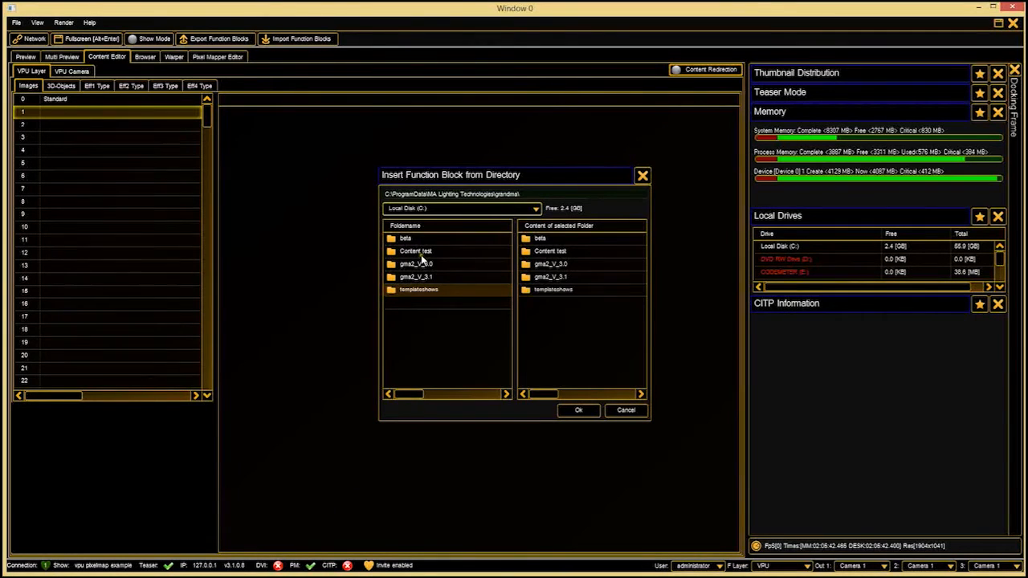
left_click(419, 249)
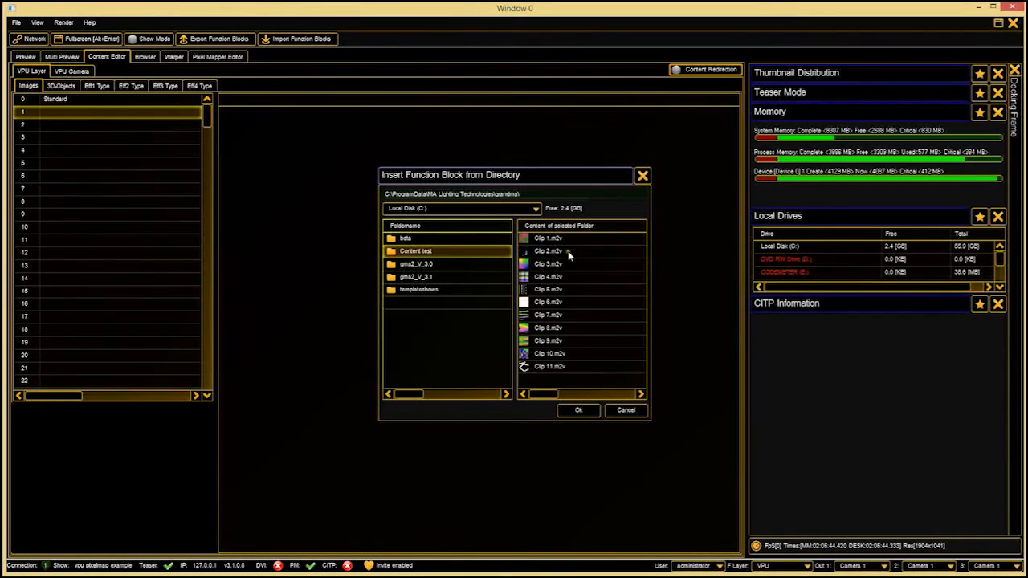
left_click(579, 411)
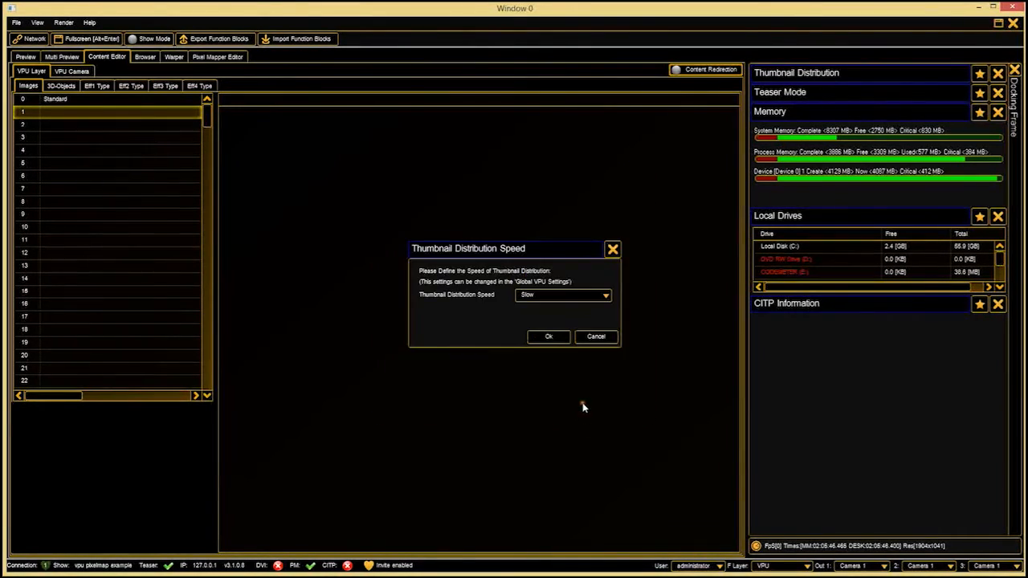
Set the thumbnail distribution speed to Fast and accept it.
left_click(566, 297)
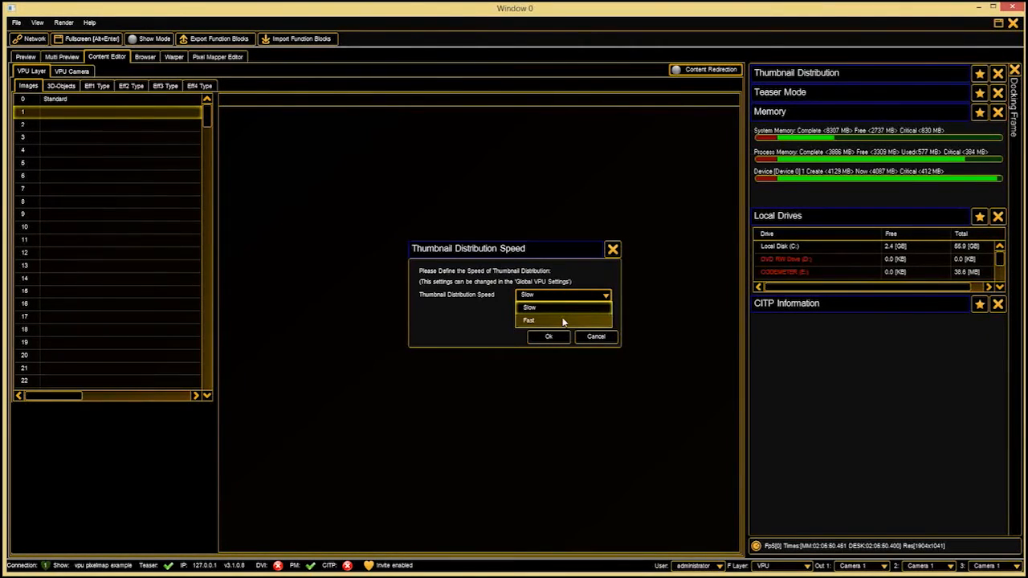
left_click(562, 321)
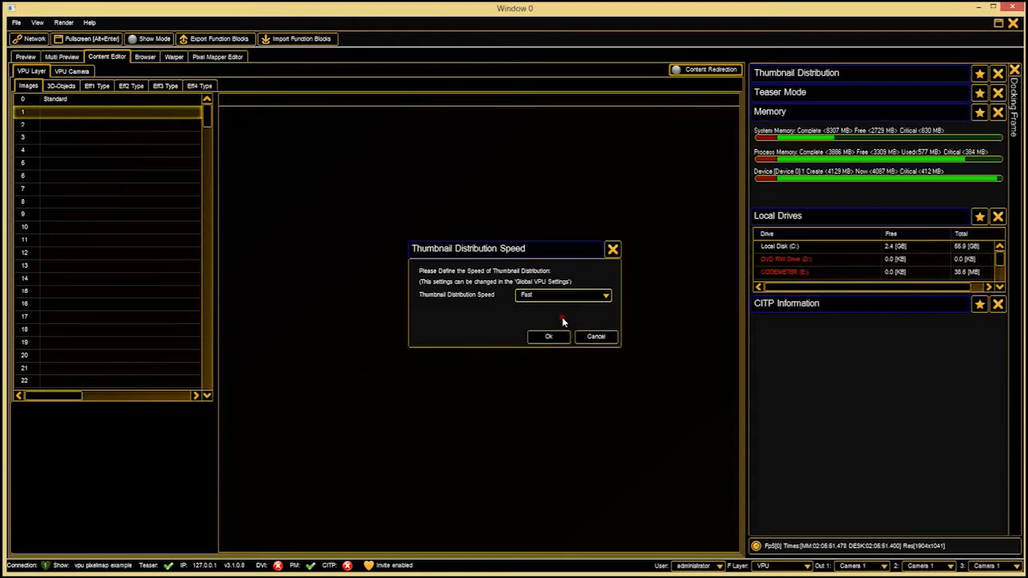
left_click(549, 336)
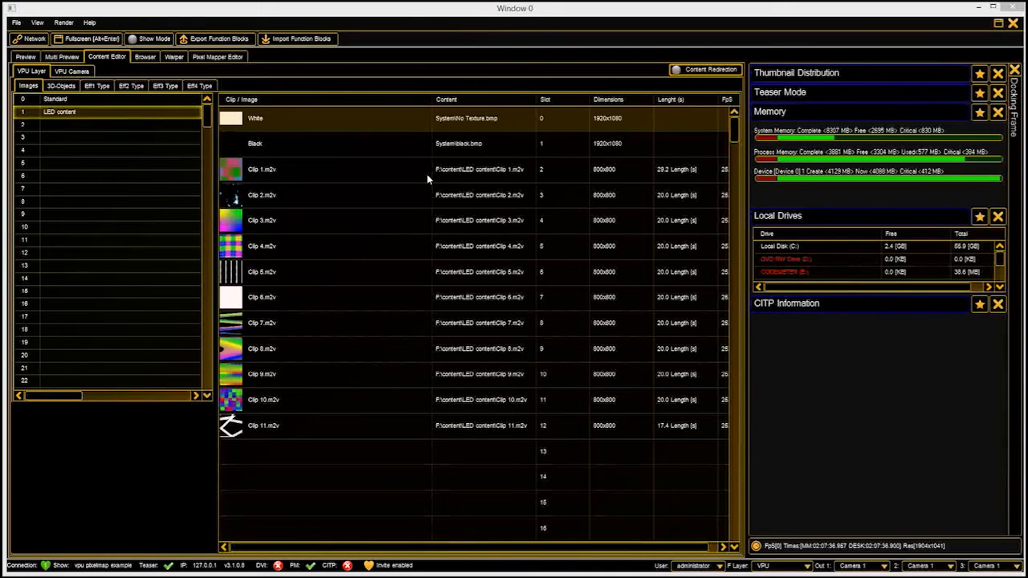
Compare the contents of the Standard and LED content image entries.
left_click(114, 101)
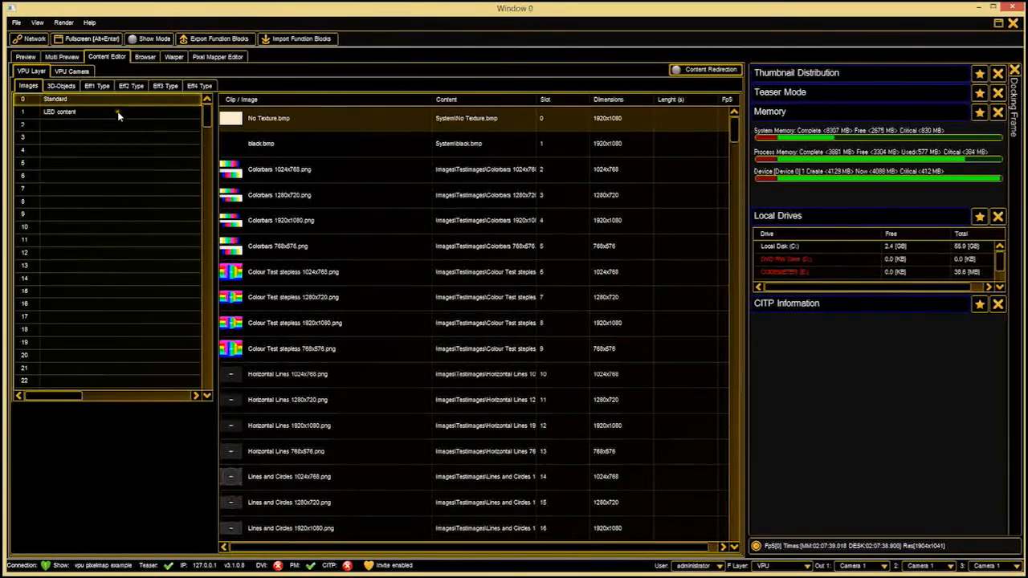
left_click(119, 117)
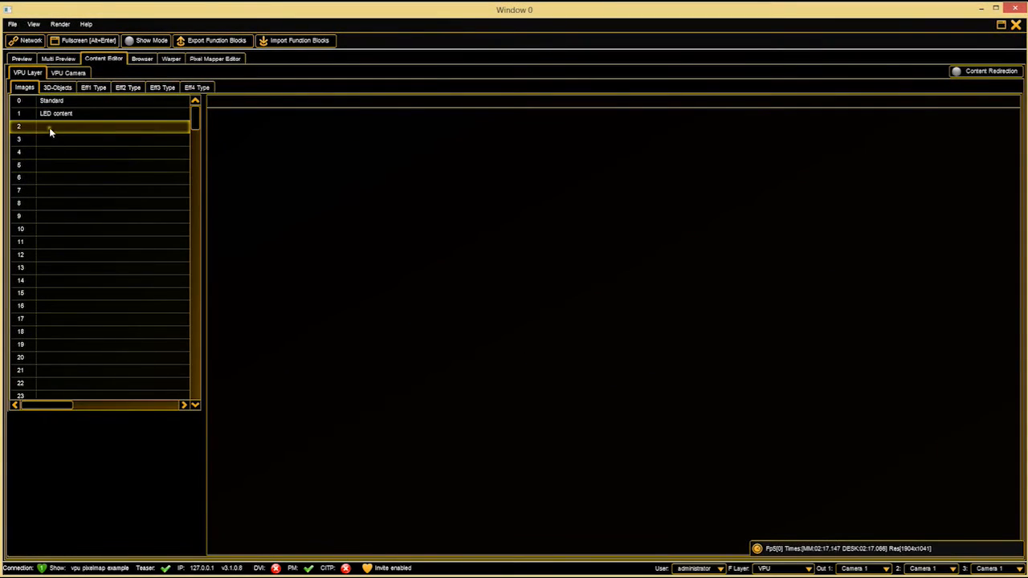
left_click(54, 102)
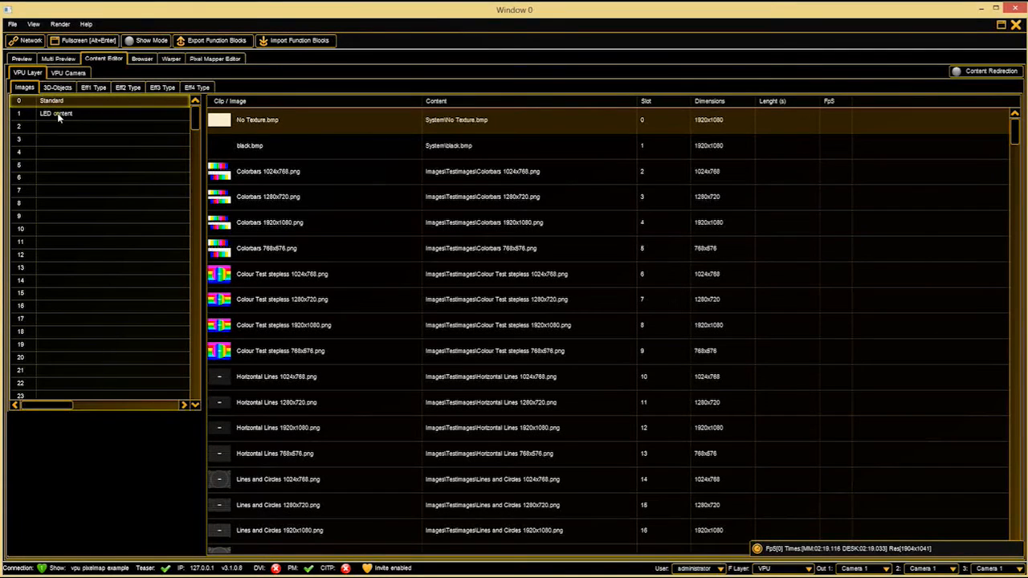
left_click(60, 115)
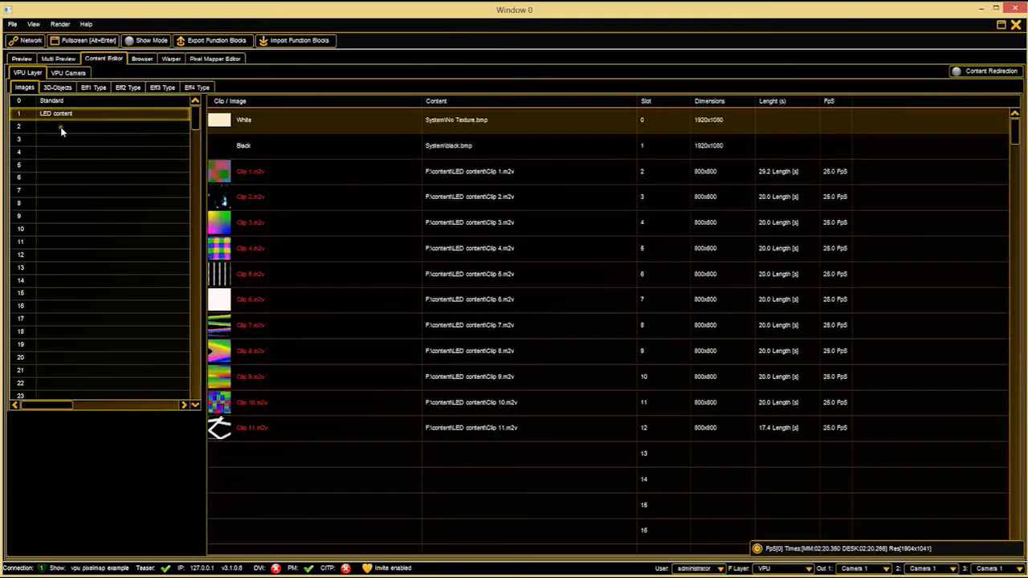
Insert a new channel function named "Text ticker" at image entry 2.
left_click(68, 135)
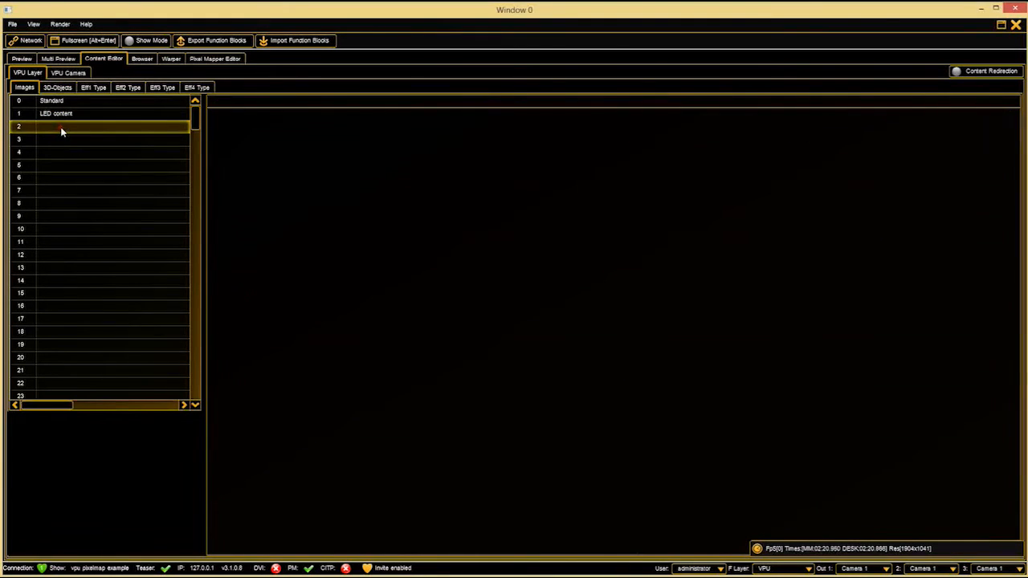
right_click(66, 134)
left_click(62, 146)
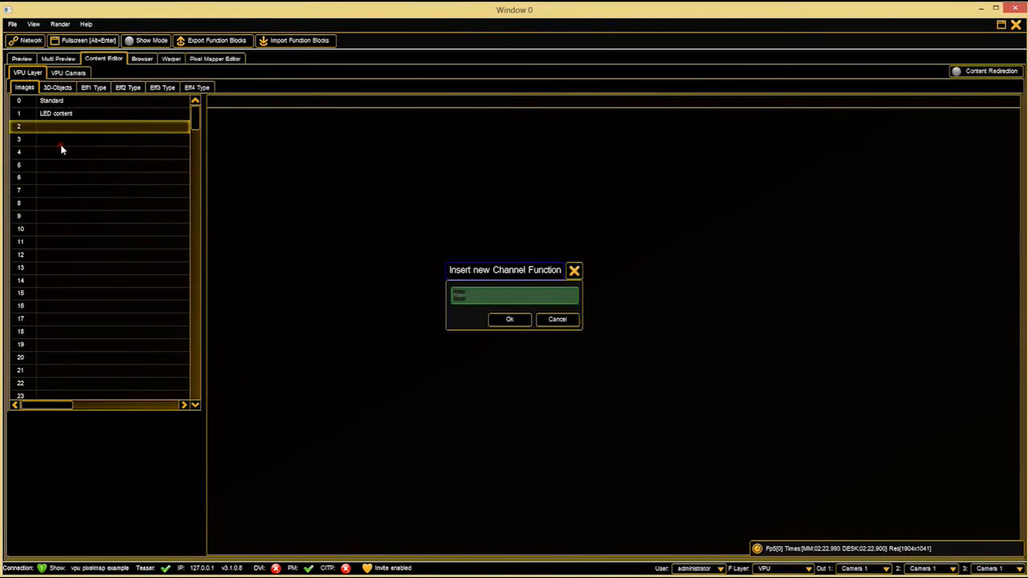
type("T")
left_click(507, 319)
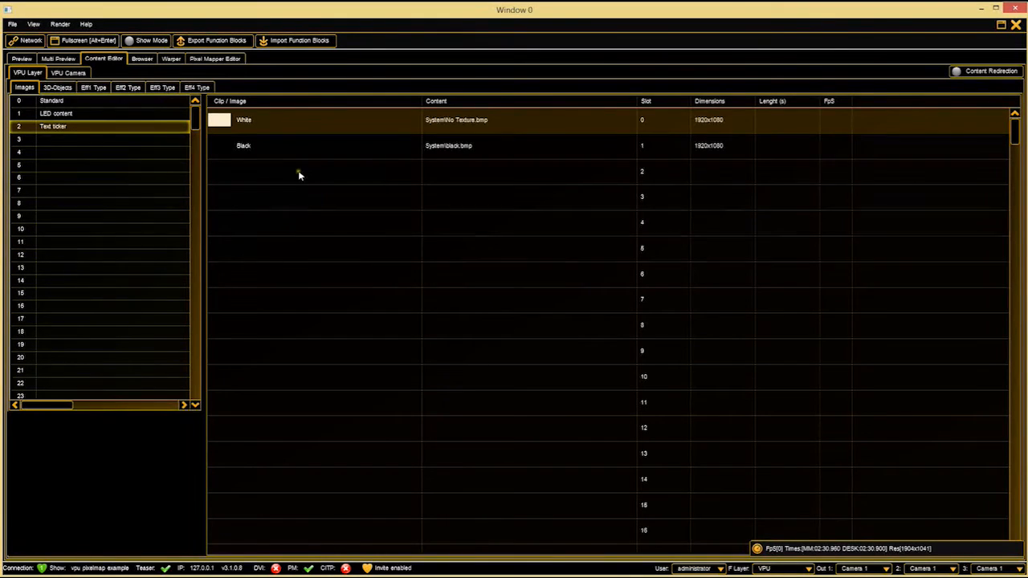
Add a text ticker object to slot 2 of the Text ticker entry, using VPU Demonstration.txt as its content.
right_click(297, 172)
left_click(294, 279)
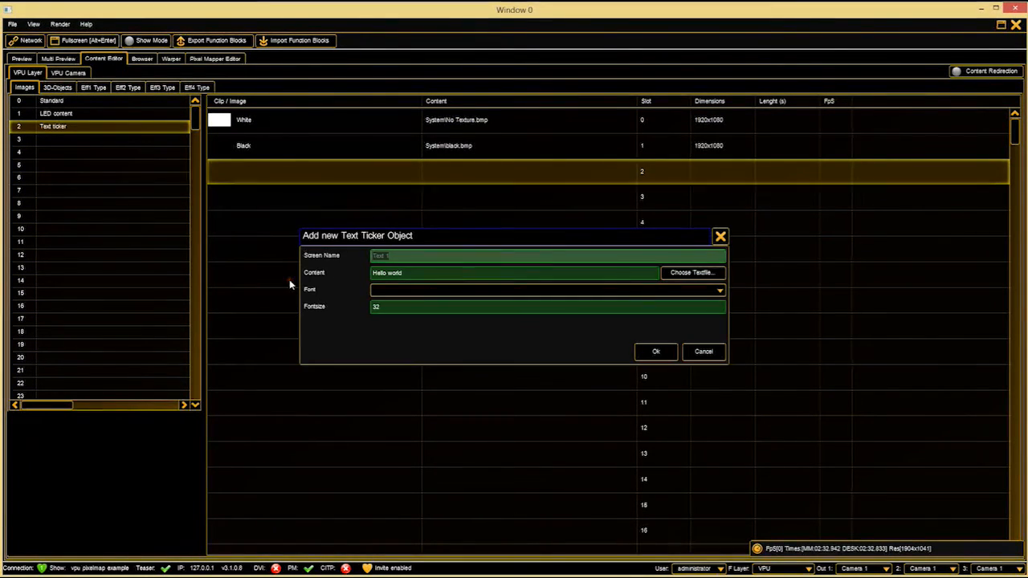
left_click(437, 273)
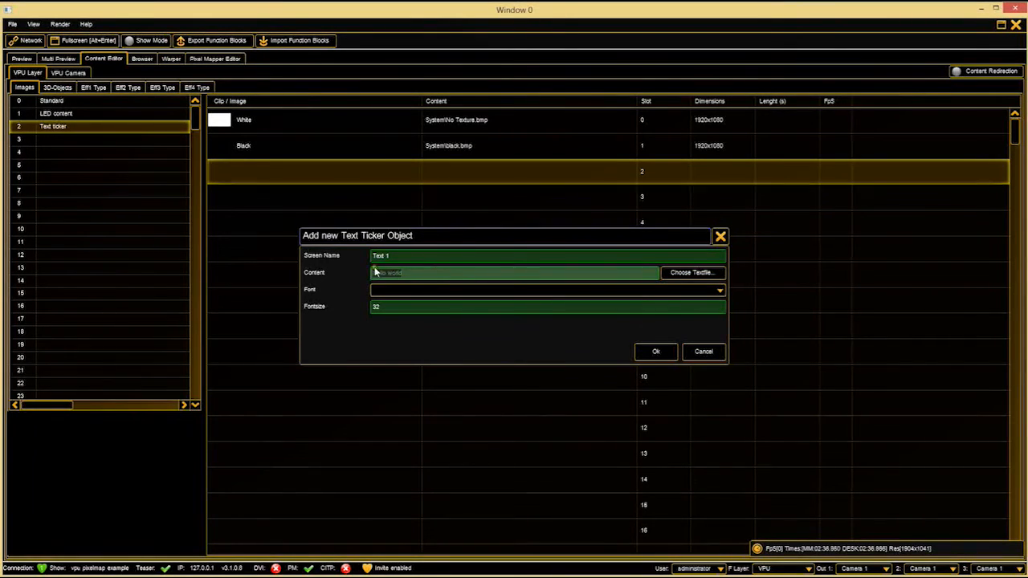
left_click(692, 272)
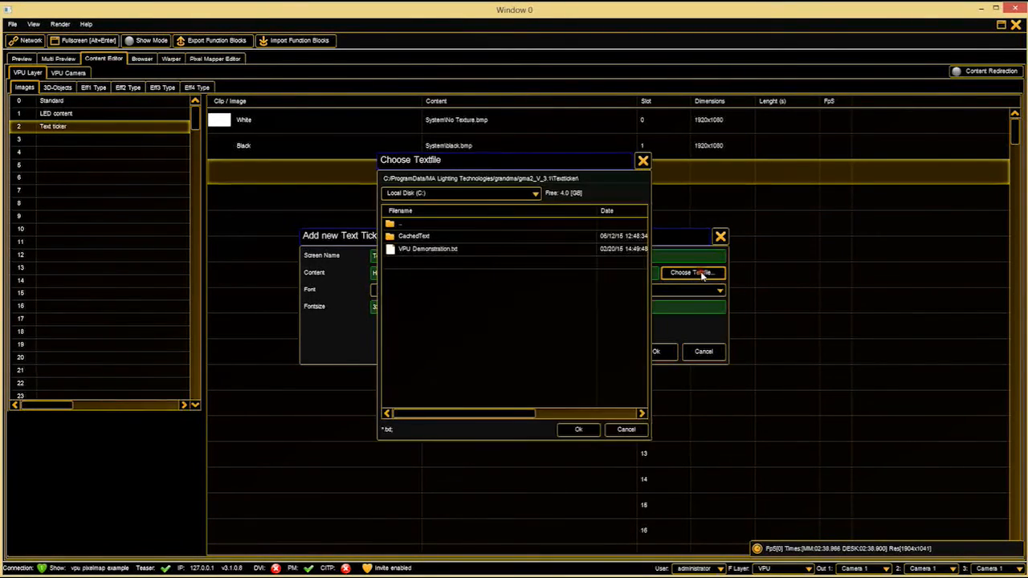
left_click(453, 249)
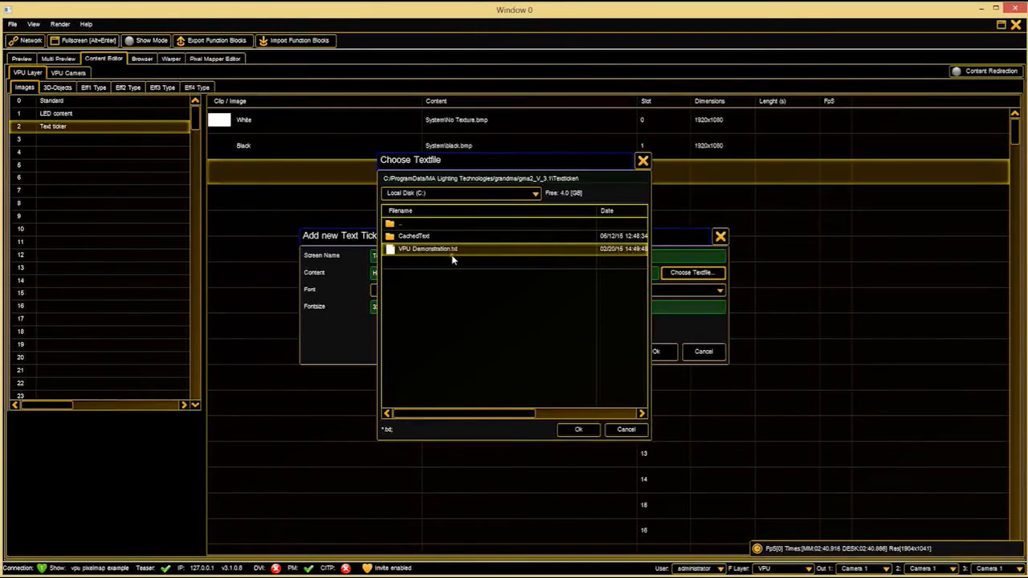
left_click(579, 429)
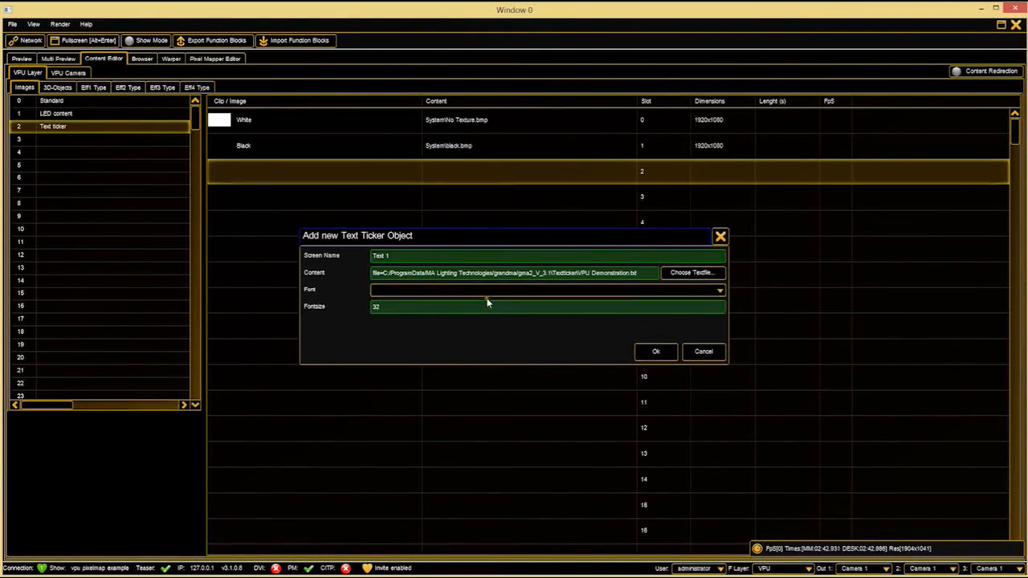
left_click(652, 352)
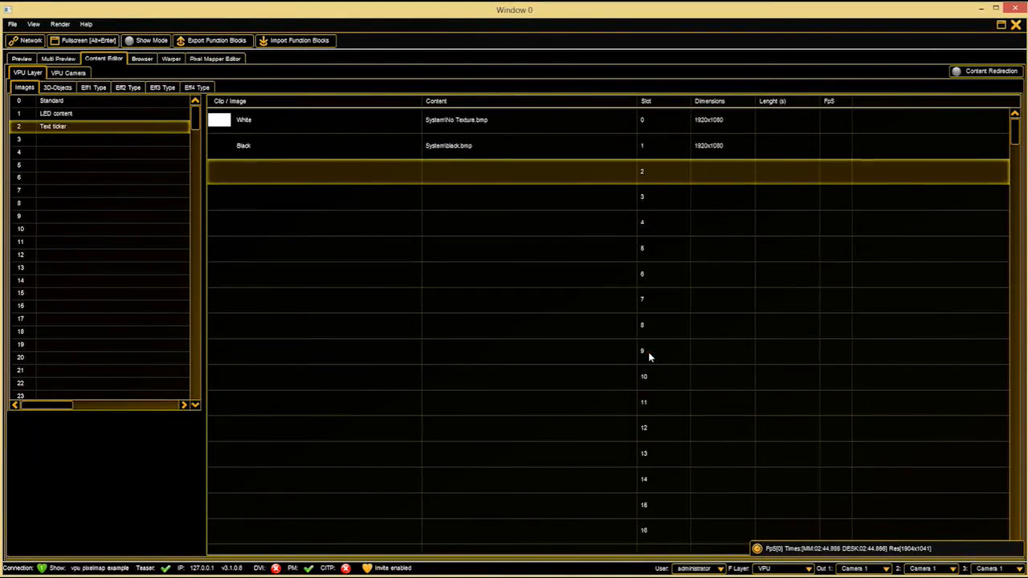
left_click(538, 178)
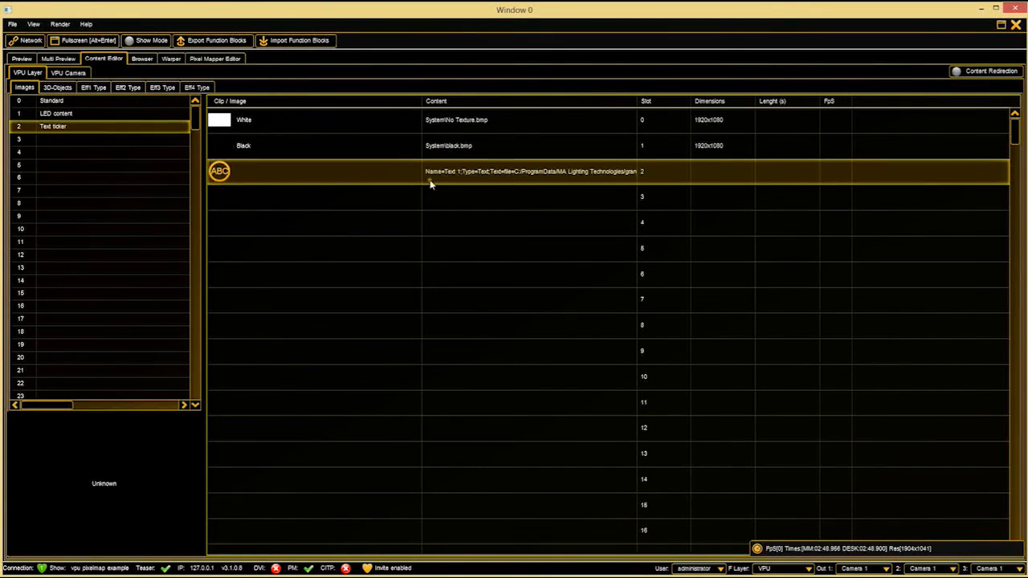
Insert a channel function named "Test images" at image entry 3 and insert dynamic test images from its slot 2.
left_click(90, 139)
right_click(90, 139)
left_click(83, 167)
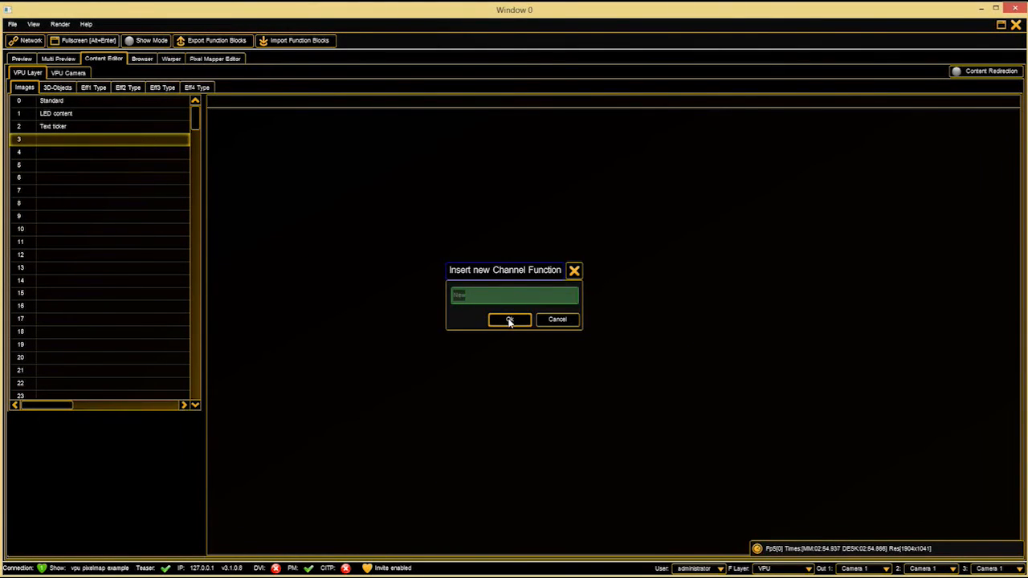
type("Test images")
left_click(509, 320)
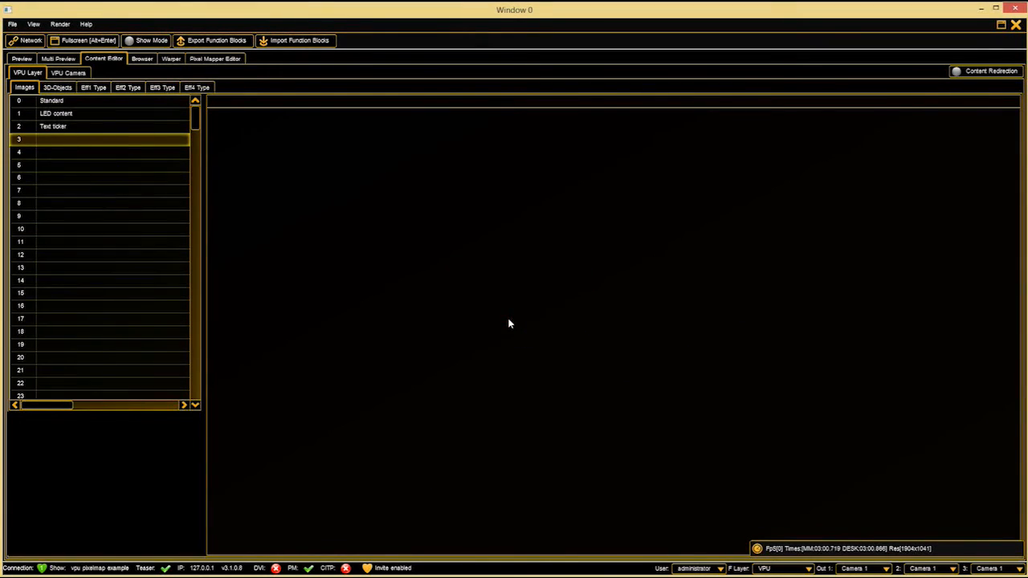
right_click(306, 173)
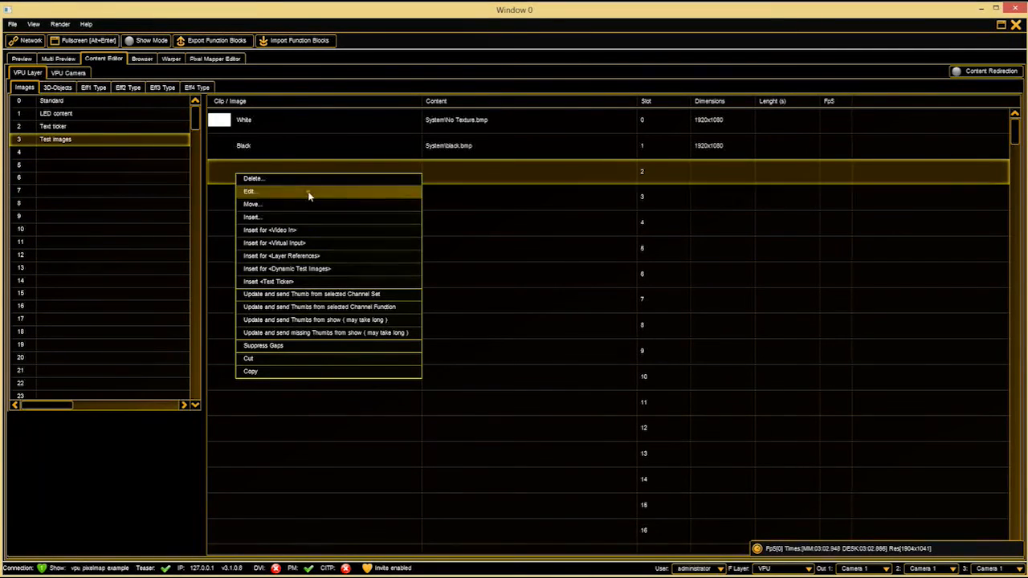
left_click(339, 269)
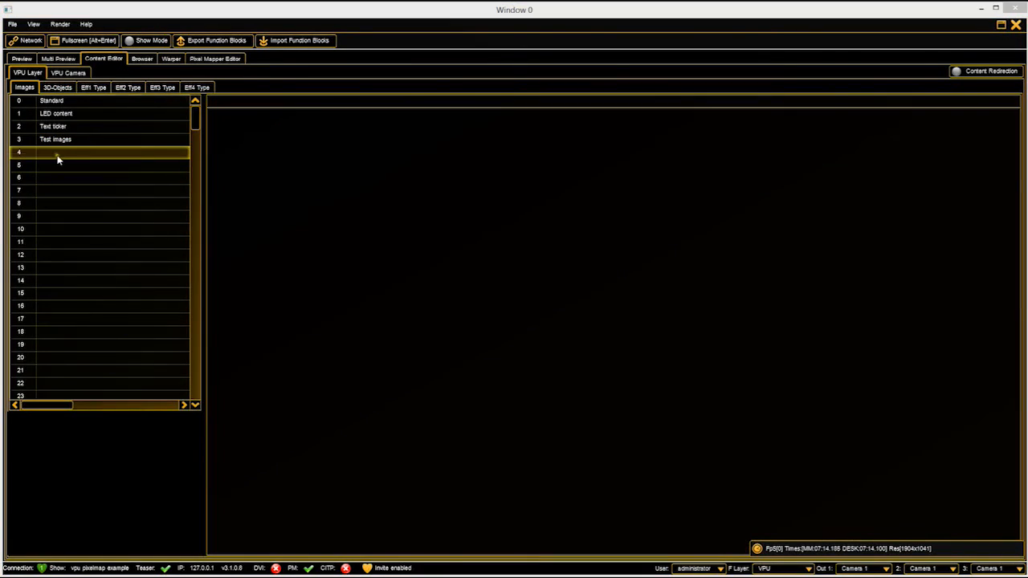
Insert a function block from a folder in the HHD (X:) drive's MA VPU CONTENT directory at image entry 4.
right_click(57, 155)
left_click(57, 160)
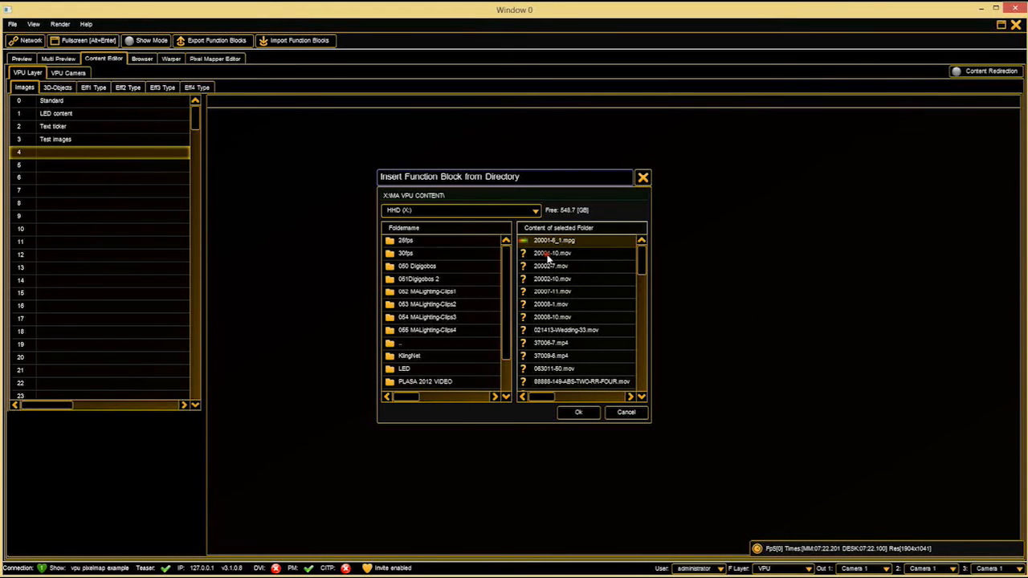
left_click(591, 281)
left_click(577, 412)
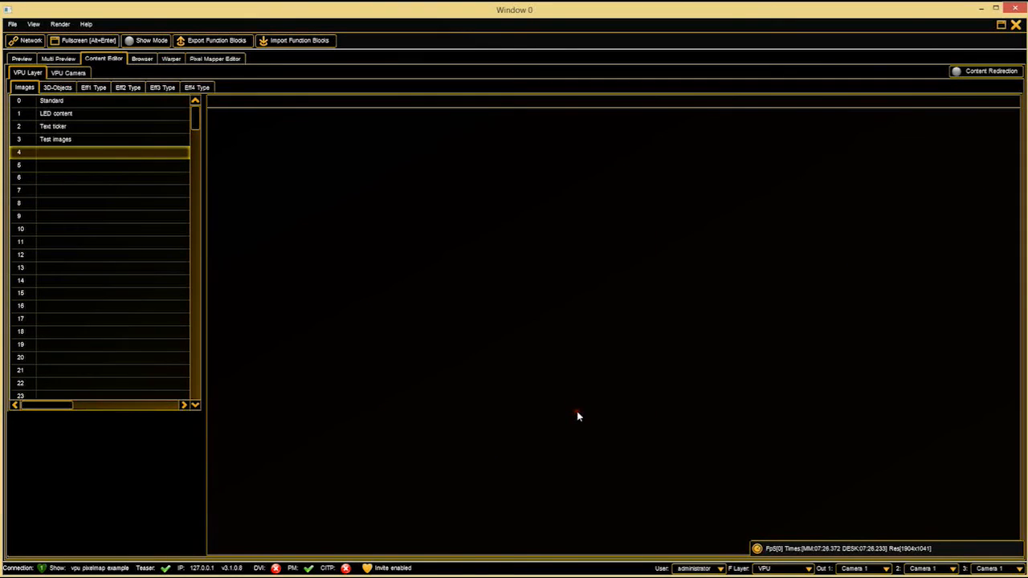